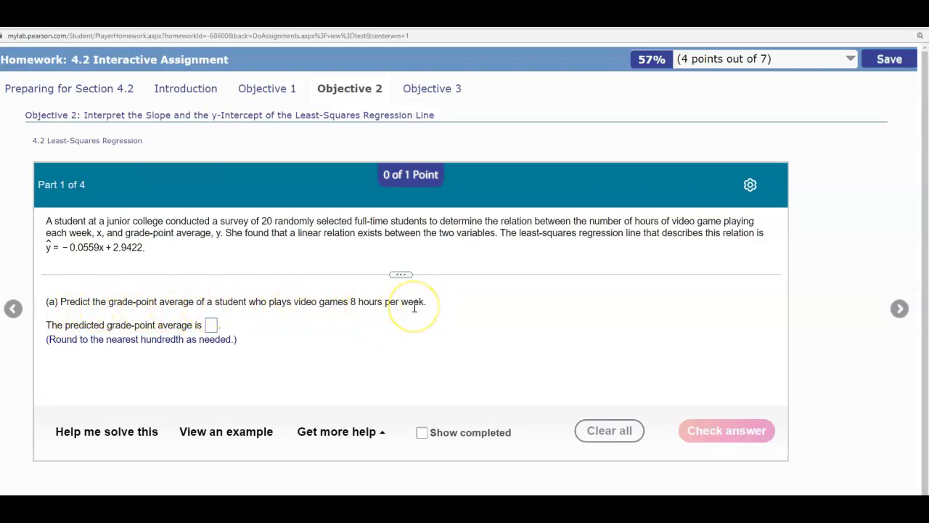
Step: Switch from MyLab to the SMART Notebook page showing the copied regression problem
{"action": "mouse_move", "coordinate": [532, 488]}
{"action": "left_click", "coordinate": [510, 454]}
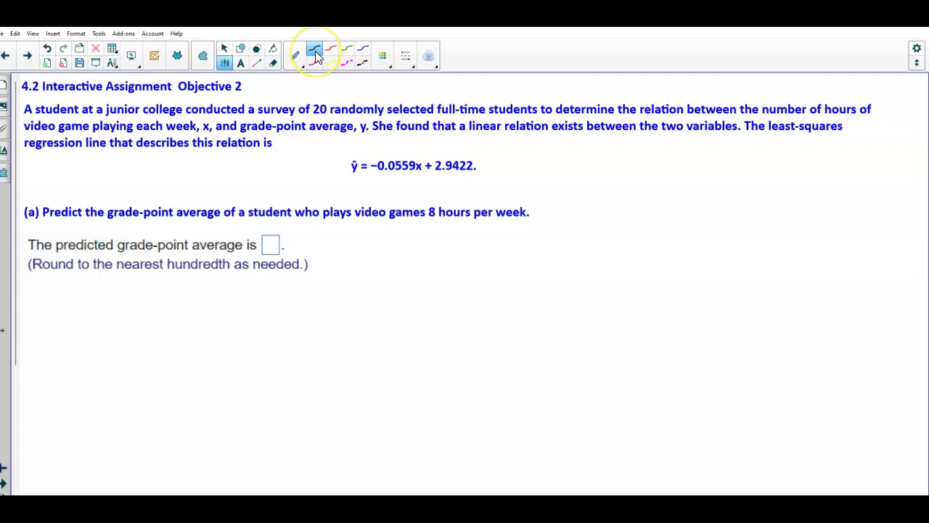
Step: Handwrite circled step ① as ŷ = −0.0559x + 2.9422, undoing stray strokes
{"action": "left_click", "coordinate": [406, 57]}
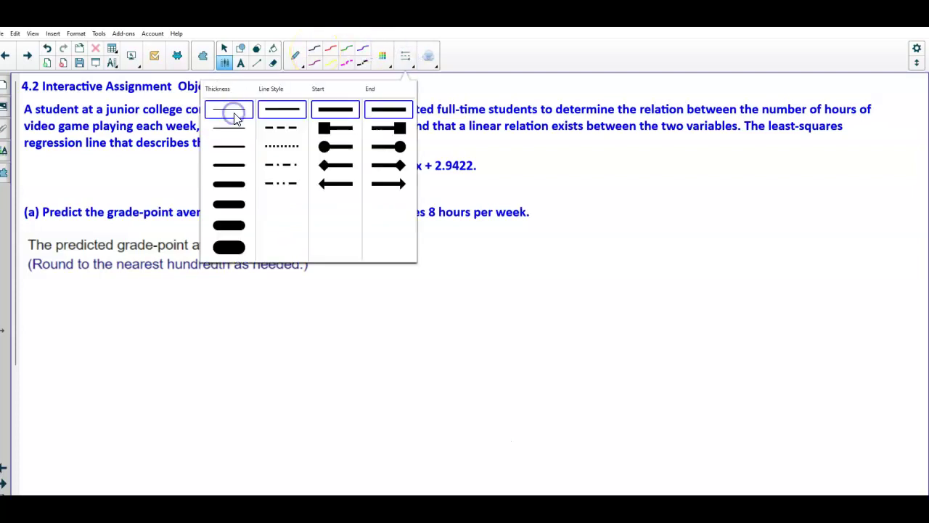
{"action": "left_click", "coordinate": [411, 56]}
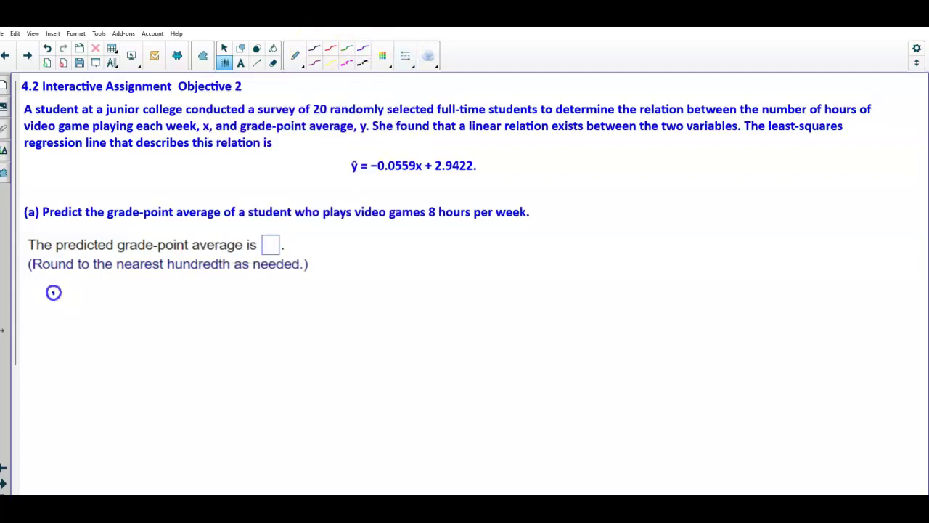
{"action": "mouse_move", "coordinate": [51, 287]}
{"action": "left_mouse_down"}
{"action": "mouse_move", "coordinate": [62, 303]}
{"action": "mouse_move", "coordinate": [83, 293]}
{"action": "mouse_move", "coordinate": [80, 312]}
{"action": "left_mouse_up"}
{"action": "left_click_drag", "start_coordinate": [132, 289], "coordinate": [130, 291]}
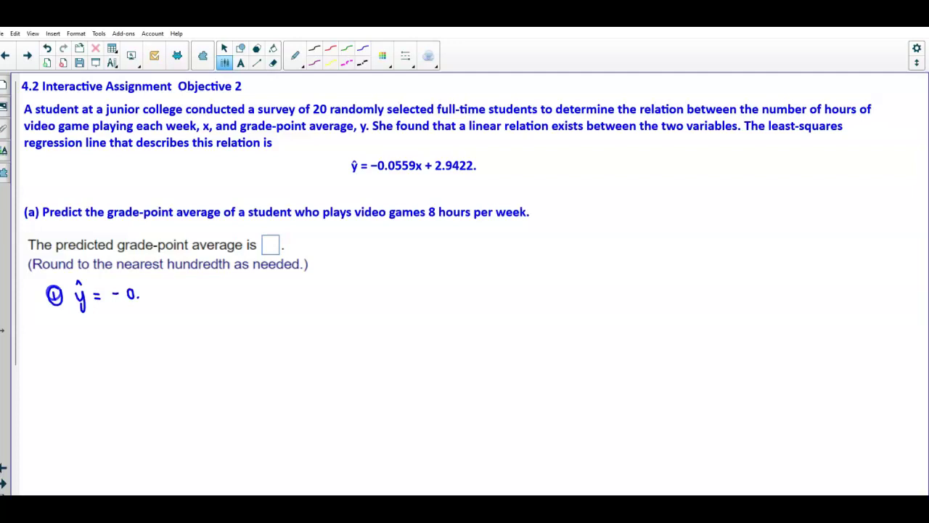
{"action": "left_click", "coordinate": [47, 48]}
{"action": "left_click", "coordinate": [48, 48]}
{"action": "left_click", "coordinate": [63, 48]}
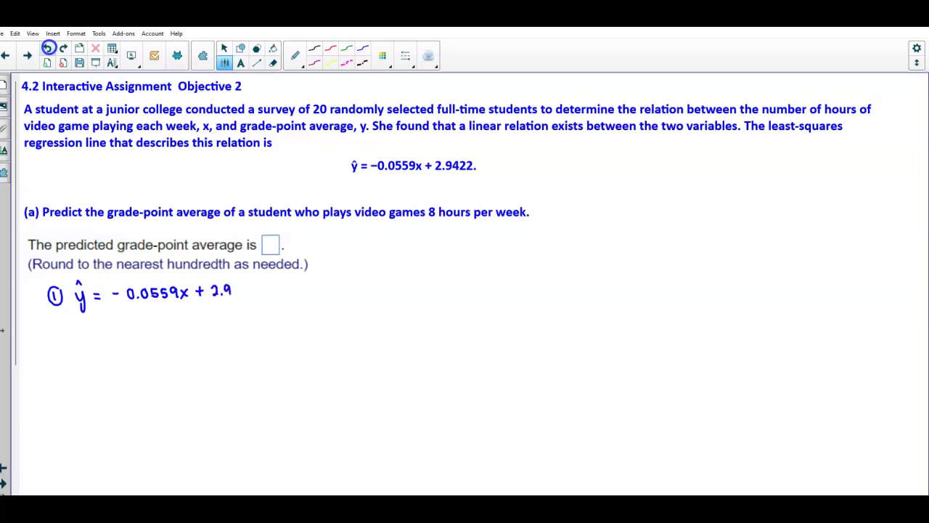
{"action": "left_click_drag", "start_coordinate": [256, 284], "coordinate": [262, 294]}
Step: Outline '8 hours per week' and write circled step ② as x = 8
{"action": "mouse_move", "coordinate": [428, 221]}
{"action": "left_mouse_down"}
{"action": "mouse_move", "coordinate": [532, 219]}
{"action": "mouse_move", "coordinate": [515, 202]}
{"action": "mouse_move", "coordinate": [437, 201]}
{"action": "mouse_move", "coordinate": [429, 219]}
{"action": "left_mouse_up"}
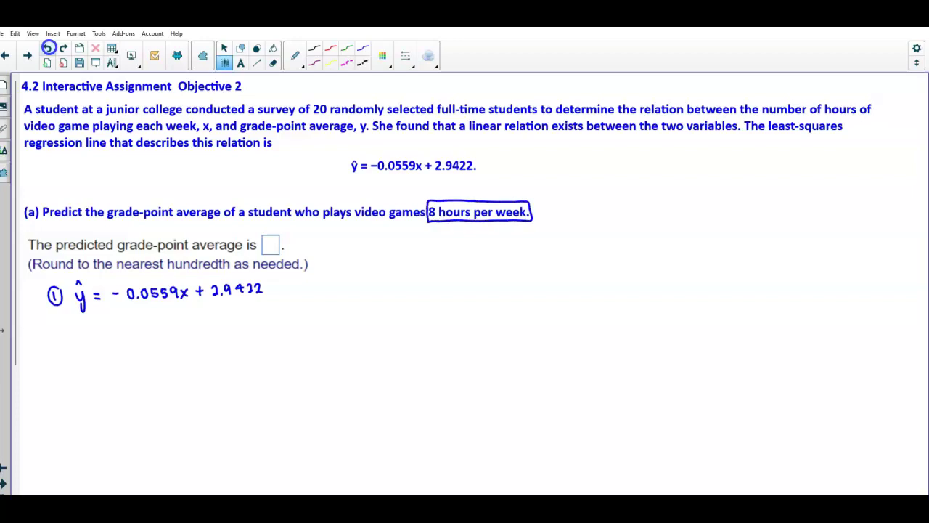
{"action": "mouse_move", "coordinate": [64, 326]}
{"action": "left_mouse_down"}
{"action": "mouse_move", "coordinate": [47, 331]}
{"action": "mouse_move", "coordinate": [63, 325]}
{"action": "mouse_move", "coordinate": [91, 336]}
{"action": "left_mouse_up"}
{"action": "mouse_move", "coordinate": [91, 326]}
{"action": "left_mouse_down"}
{"action": "mouse_move", "coordinate": [82, 336]}
{"action": "mouse_move", "coordinate": [118, 328]}
{"action": "left_mouse_up"}
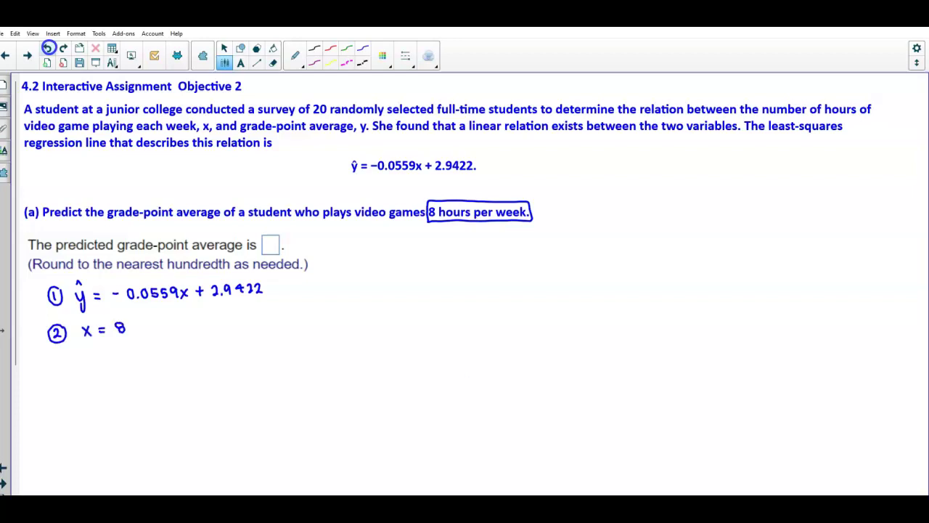
Step: Handwrite circled step ③ as ŷ = −0.0559(8) + 2.9422 with an equals sign beneath
{"action": "mouse_move", "coordinate": [58, 367]}
{"action": "left_mouse_down"}
{"action": "mouse_move", "coordinate": [54, 375]}
{"action": "mouse_move", "coordinate": [64, 360]}
{"action": "mouse_move", "coordinate": [88, 383]}
{"action": "left_mouse_up"}
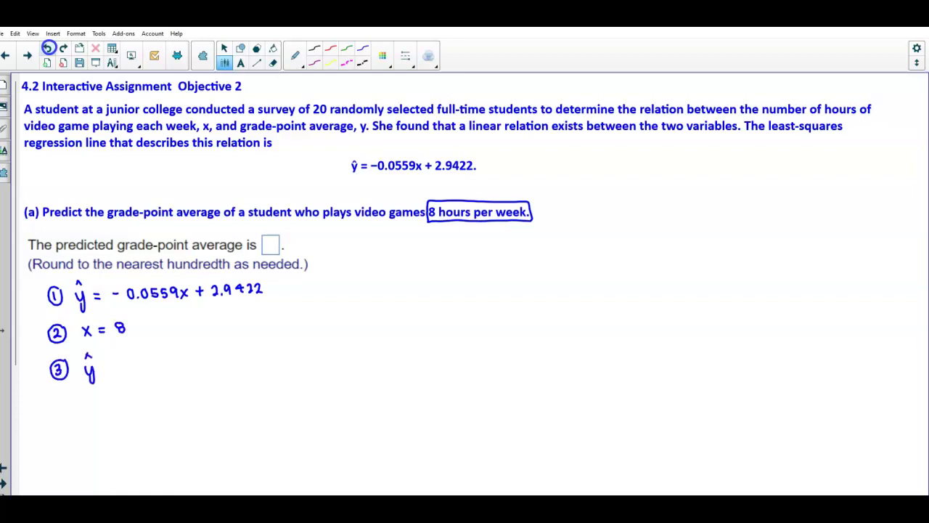
{"action": "left_click_drag", "start_coordinate": [145, 361], "coordinate": [160, 361]}
{"action": "mouse_move", "coordinate": [169, 361]}
{"action": "left_mouse_down"}
{"action": "mouse_move", "coordinate": [206, 359]}
{"action": "mouse_move", "coordinate": [207, 372]}
{"action": "mouse_move", "coordinate": [213, 360]}
{"action": "mouse_move", "coordinate": [223, 371]}
{"action": "mouse_move", "coordinate": [233, 360]}
{"action": "mouse_move", "coordinate": [253, 367]}
{"action": "mouse_move", "coordinate": [259, 358]}
{"action": "mouse_move", "coordinate": [260, 366]}
{"action": "mouse_move", "coordinate": [290, 363]}
{"action": "left_mouse_up"}
{"action": "left_click_drag", "start_coordinate": [103, 399], "coordinate": [114, 400]}
{"action": "left_click_drag", "start_coordinate": [104, 405], "coordinate": [114, 406]}
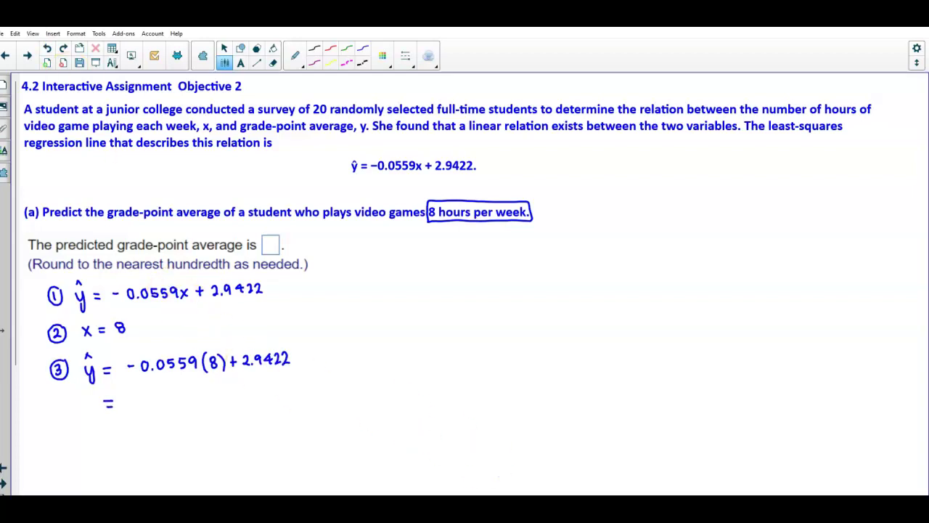
{"action": "key", "text": "alt+Tab"}
Step: Turn on the Wabbitemu calculator and key in −0.0559(8)
{"action": "left_click_drag", "start_coordinate": [394, 40], "coordinate": [534, 51]}
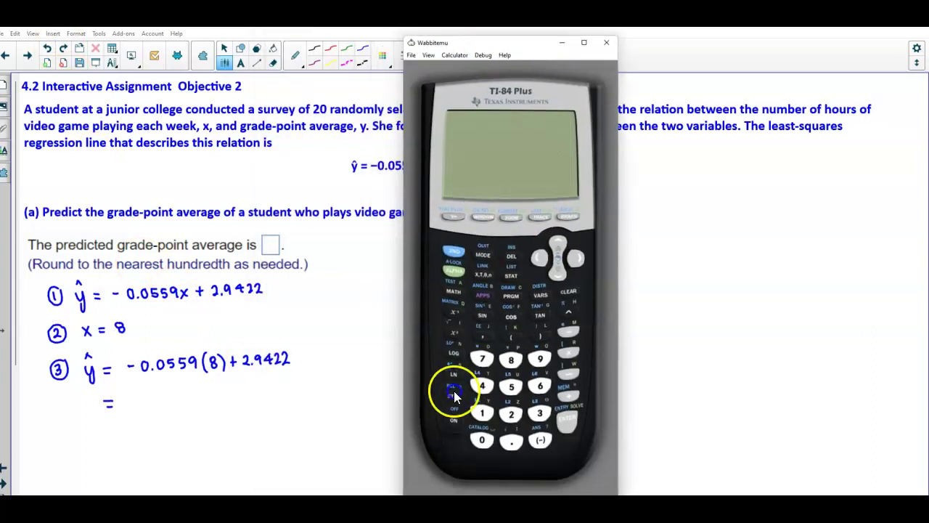
{"action": "left_click", "coordinate": [451, 418]}
{"action": "left_click", "coordinate": [538, 440]}
{"action": "left_click", "coordinate": [495, 441]}
{"action": "left_click", "coordinate": [508, 443]}
{"action": "left_click", "coordinate": [494, 440]}
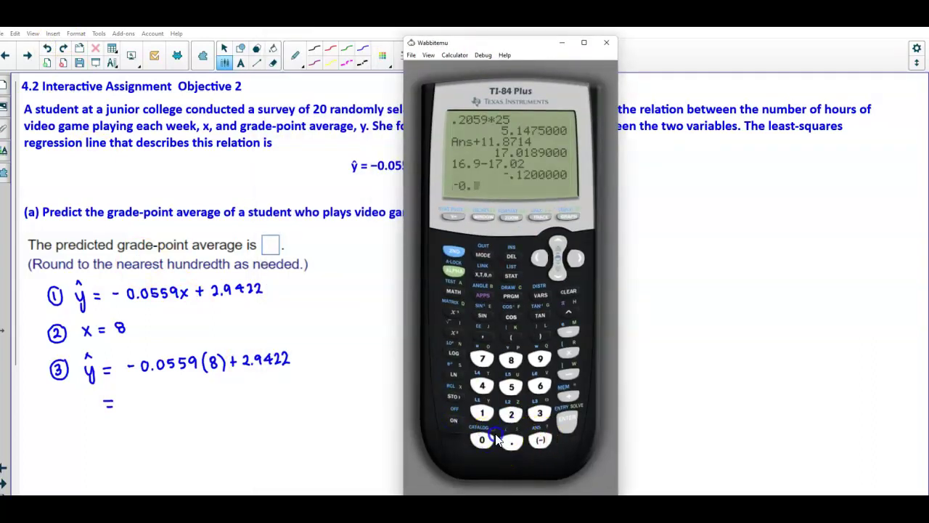
{"action": "left_click", "coordinate": [513, 394]}
{"action": "left_click", "coordinate": [512, 394]}
{"action": "left_click", "coordinate": [538, 360]}
{"action": "left_click", "coordinate": [511, 336]}
{"action": "left_click", "coordinate": [511, 360]}
{"action": "left_click", "coordinate": [540, 339]}
Step: Add + 2.9422 and evaluate the expression, giving 2.495
{"action": "left_click", "coordinate": [568, 396]}
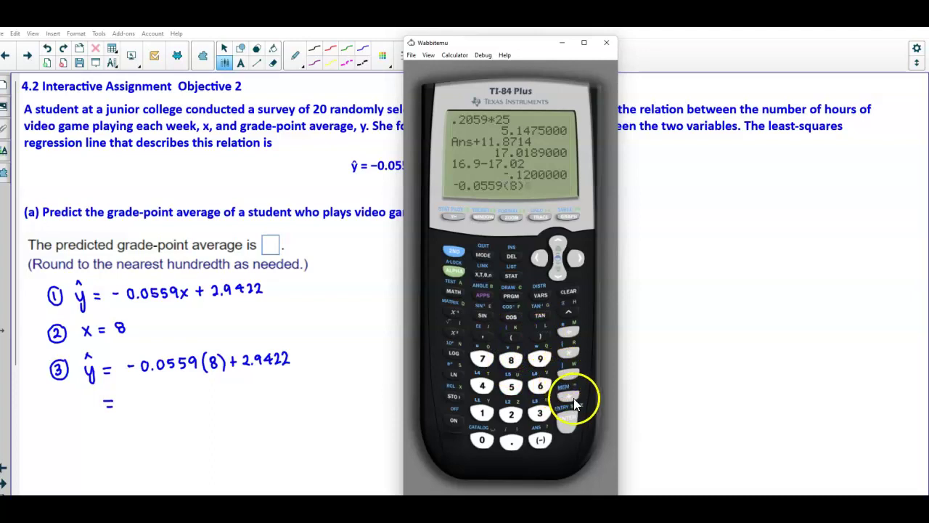
{"action": "left_click", "coordinate": [512, 414]}
{"action": "left_click", "coordinate": [511, 442]}
{"action": "left_click", "coordinate": [540, 358]}
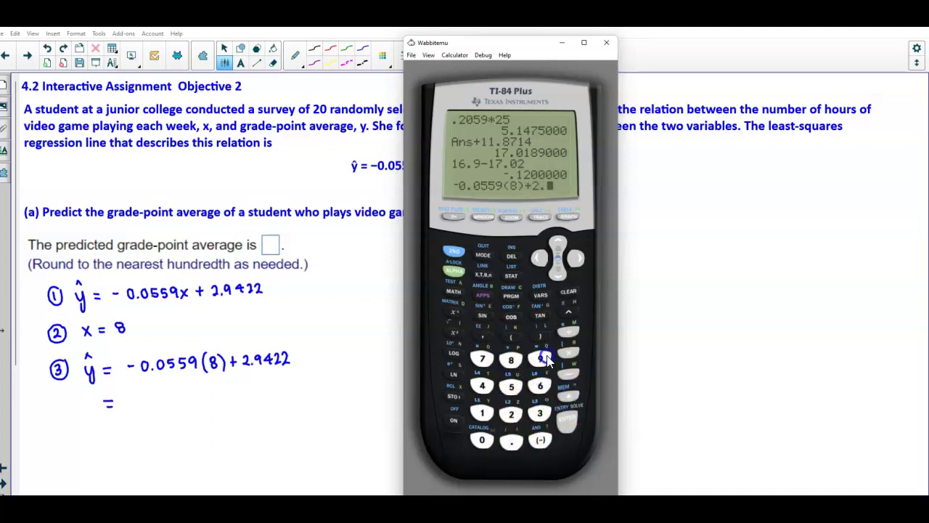
{"action": "left_click", "coordinate": [482, 385]}
{"action": "left_click", "coordinate": [482, 385]}
{"action": "left_click", "coordinate": [511, 414]}
{"action": "left_click", "coordinate": [511, 414]}
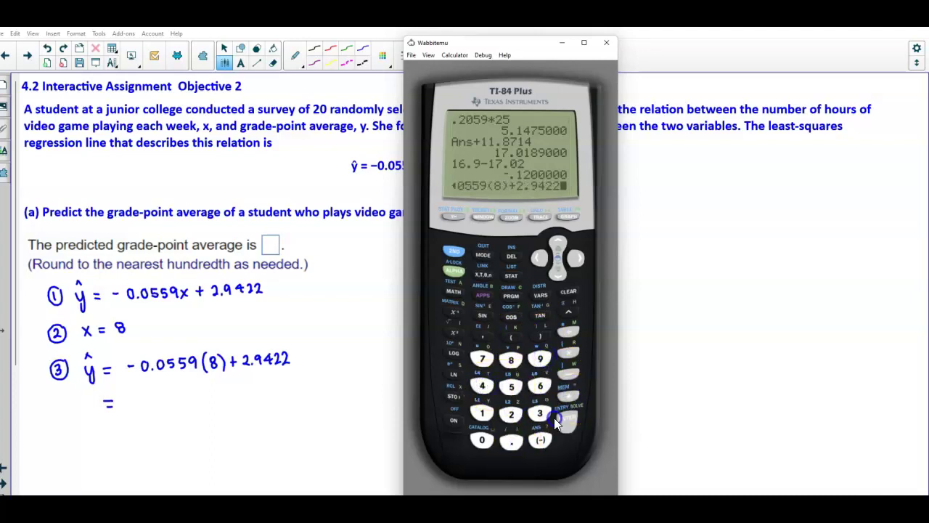
{"action": "left_click", "coordinate": [560, 421]}
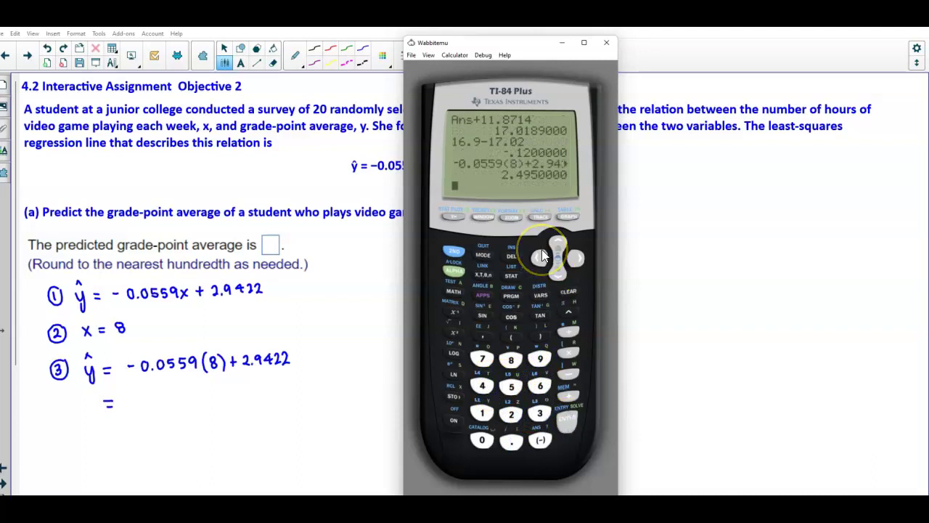
Step: Write the result 2.495 after the equals sign under step ③
{"action": "mouse_move", "coordinate": [136, 393]}
{"action": "left_mouse_down"}
{"action": "mouse_move", "coordinate": [135, 404]}
{"action": "mouse_move", "coordinate": [153, 404]}
{"action": "mouse_move", "coordinate": [173, 392]}
{"action": "left_mouse_up"}
{"action": "left_click", "coordinate": [143, 404]}
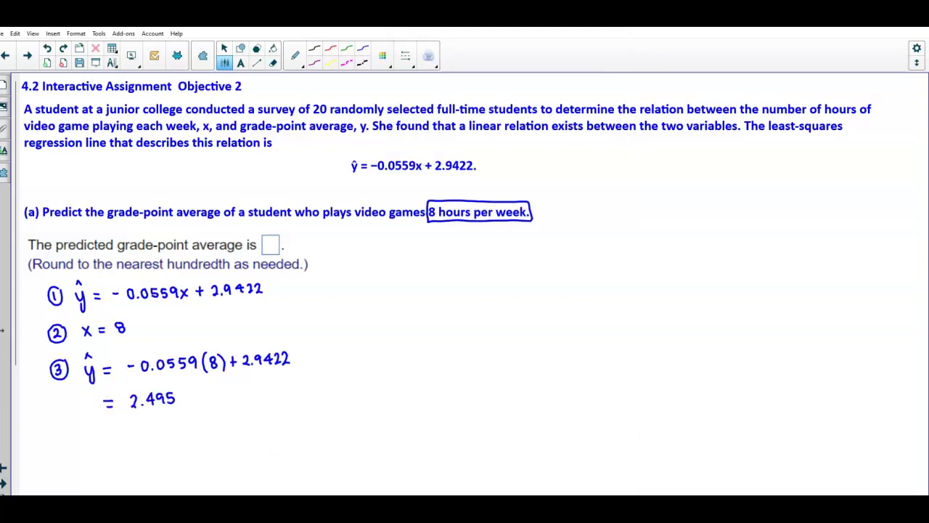
{"action": "key", "text": "alt+Tab"}
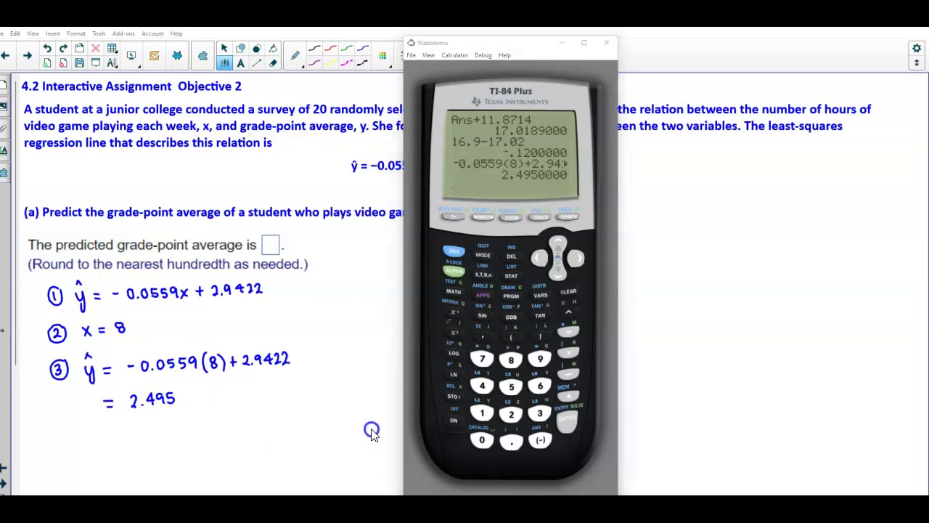
Step: Mark the rounding digit in 2.495 and write ≈ 2.5 below it
{"action": "left_click", "coordinate": [373, 429]}
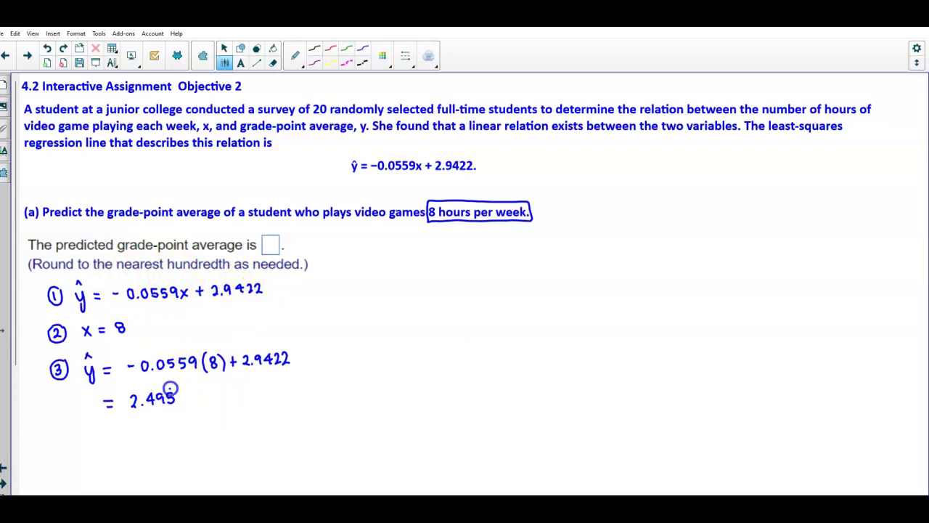
{"action": "left_click_drag", "start_coordinate": [167, 386], "coordinate": [147, 382]}
{"action": "mouse_move", "coordinate": [108, 434]}
{"action": "left_mouse_down"}
{"action": "mouse_move", "coordinate": [120, 430]}
{"action": "mouse_move", "coordinate": [119, 440]}
{"action": "left_mouse_up"}
Step: Write the point (8, 2.5) on the notebook page
{"action": "mouse_move", "coordinate": [411, 265]}
{"action": "left_mouse_down"}
{"action": "mouse_move", "coordinate": [413, 283]}
{"action": "mouse_move", "coordinate": [423, 281]}
{"action": "left_mouse_up"}
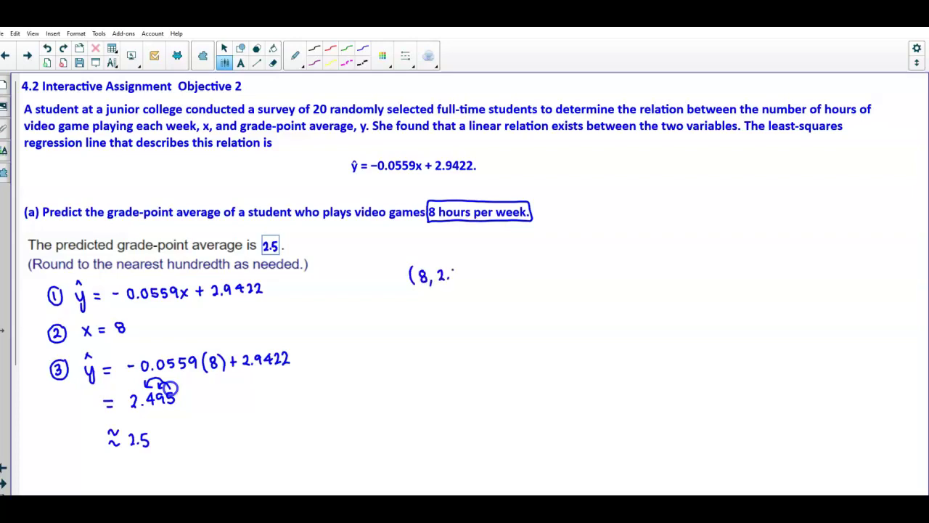
{"action": "left_click_drag", "start_coordinate": [462, 265], "coordinate": [464, 282]}
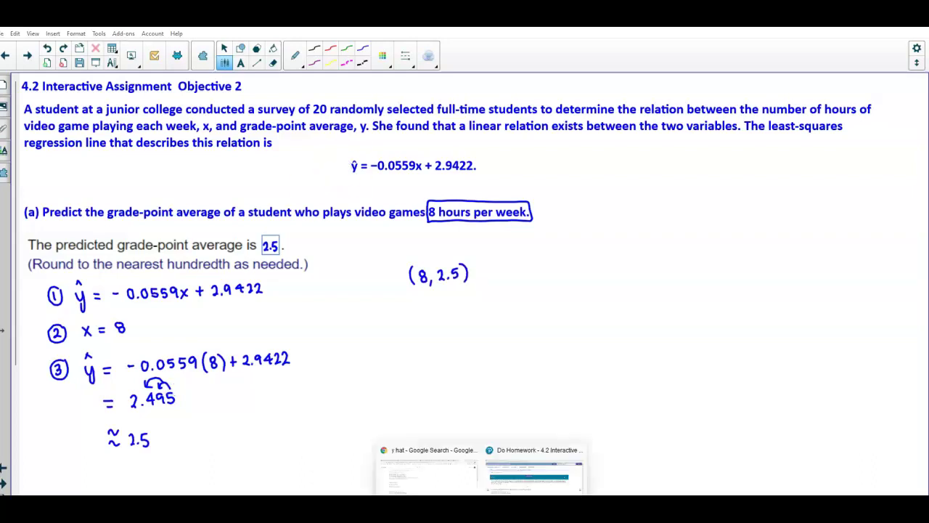
{"action": "left_click", "coordinate": [436, 448]}
Step: Enter 2.5 as the predicted GPA, submit it, and dismiss the Excellent! message
{"action": "left_click", "coordinate": [210, 327]}
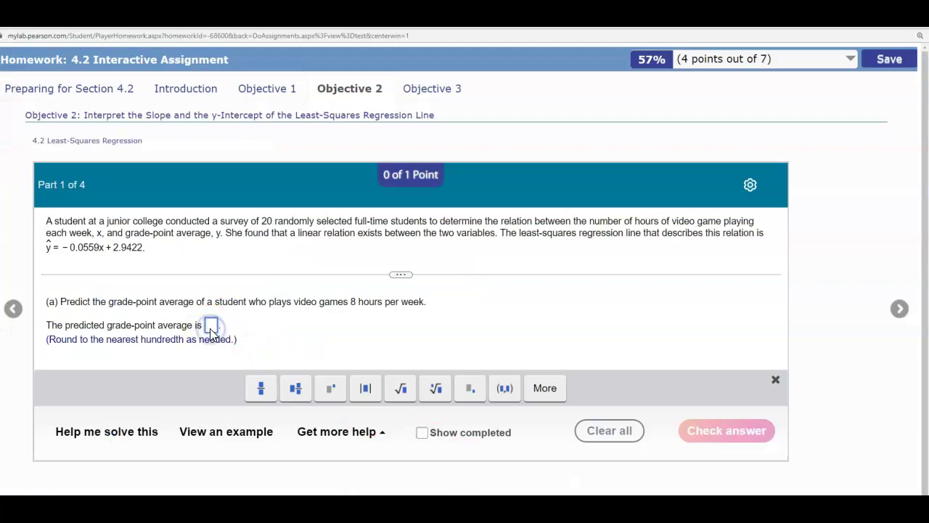
{"action": "type", "text": "2.5"}
{"action": "left_click", "coordinate": [726, 430]}
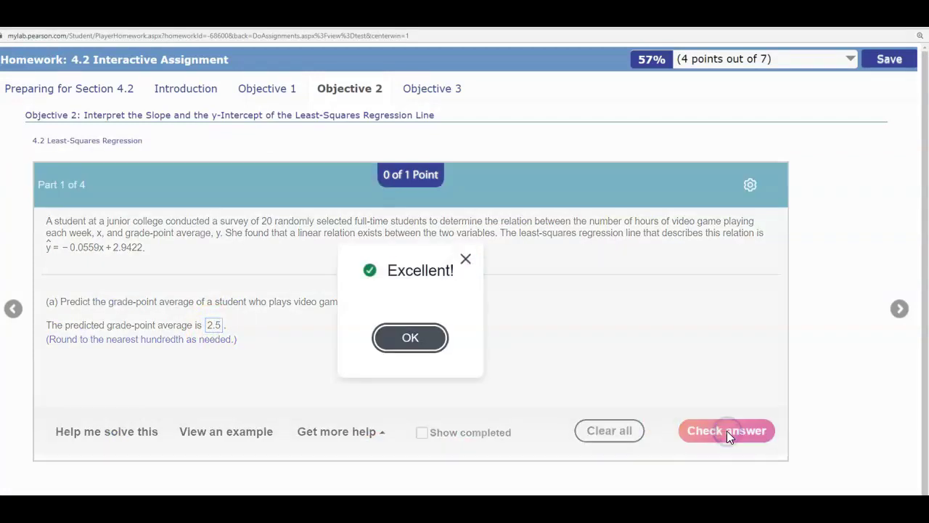
{"action": "left_click", "coordinate": [429, 335]}
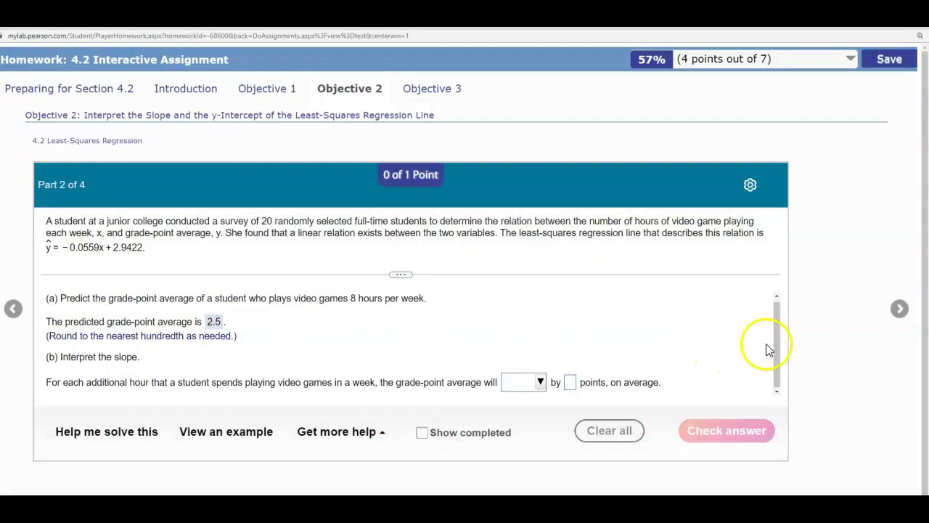
{"action": "left_click_drag", "start_coordinate": [773, 340], "coordinate": [774, 326]}
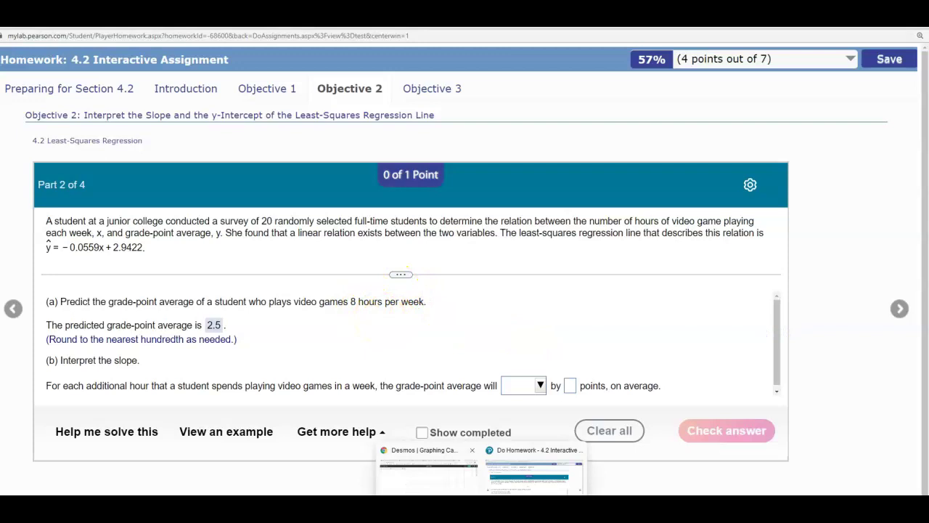
{"action": "left_click", "coordinate": [461, 493]}
Step: Begin the first Desmos expression with −0., checking the coefficients in the notes
{"action": "left_click", "coordinate": [120, 129]}
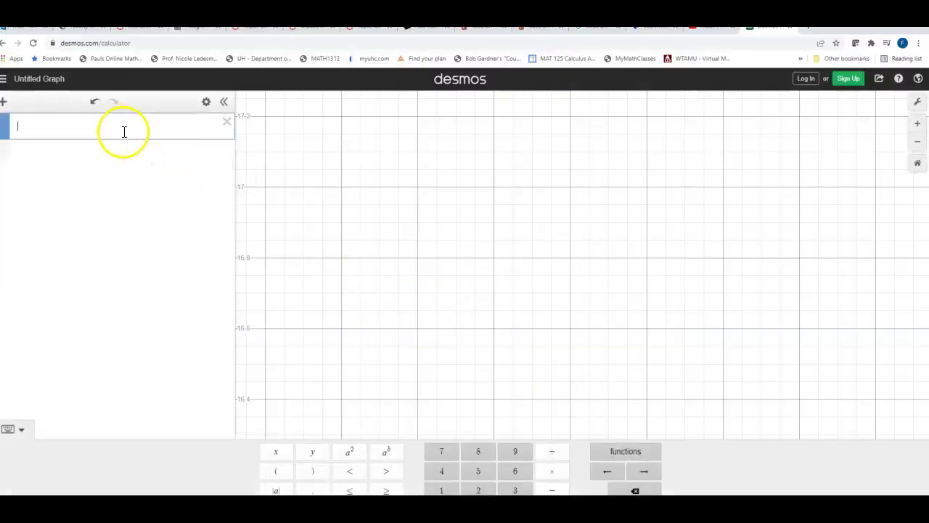
{"action": "mouse_move", "coordinate": [522, 491]}
{"action": "left_click", "coordinate": [541, 468]}
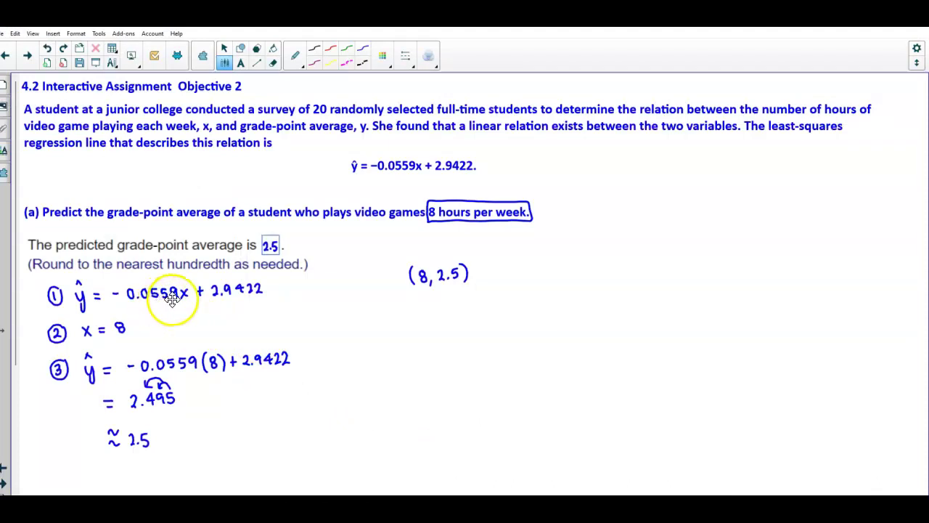
{"action": "mouse_move", "coordinate": [479, 492]}
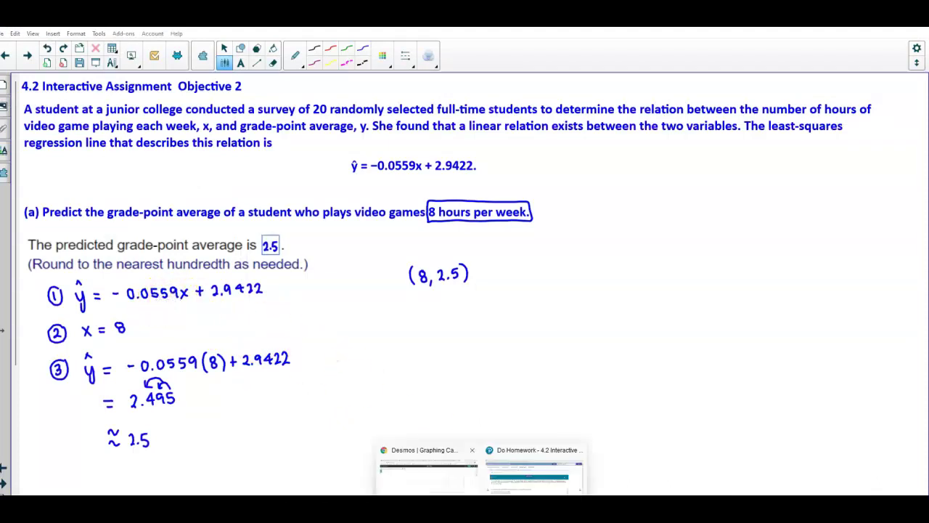
{"action": "left_click", "coordinate": [424, 447]}
{"action": "type", "text": "-0."}
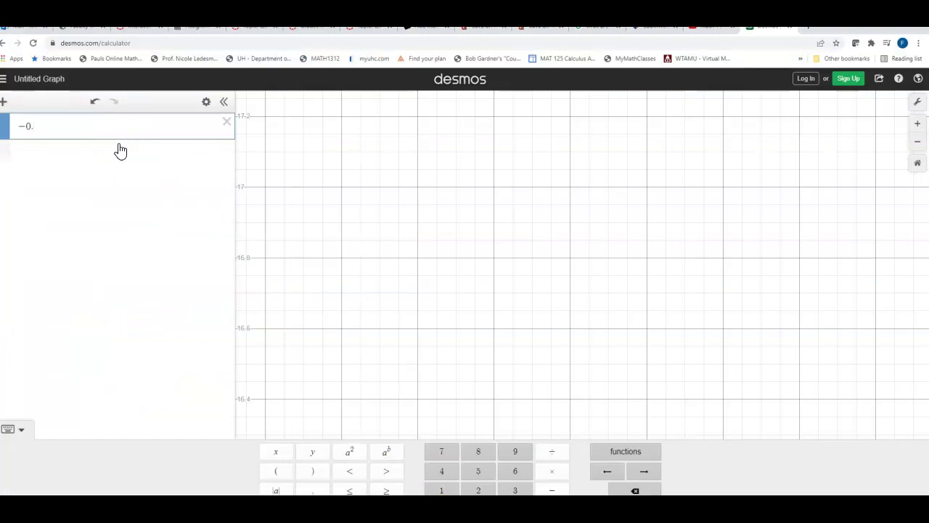
Step: Extend the expression to −0.0559x +, rechecking the slope in the notes
{"action": "left_click", "coordinate": [421, 208]}
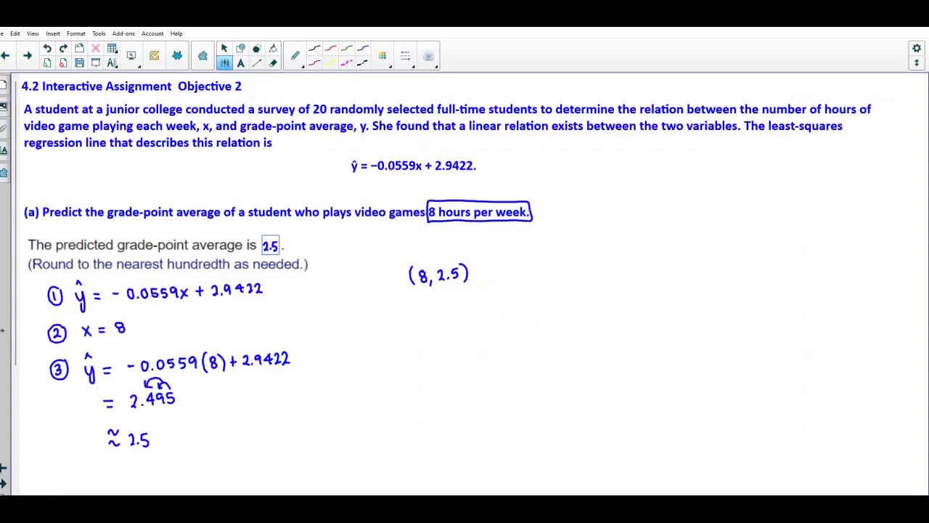
{"action": "key", "text": "alt+Tab"}
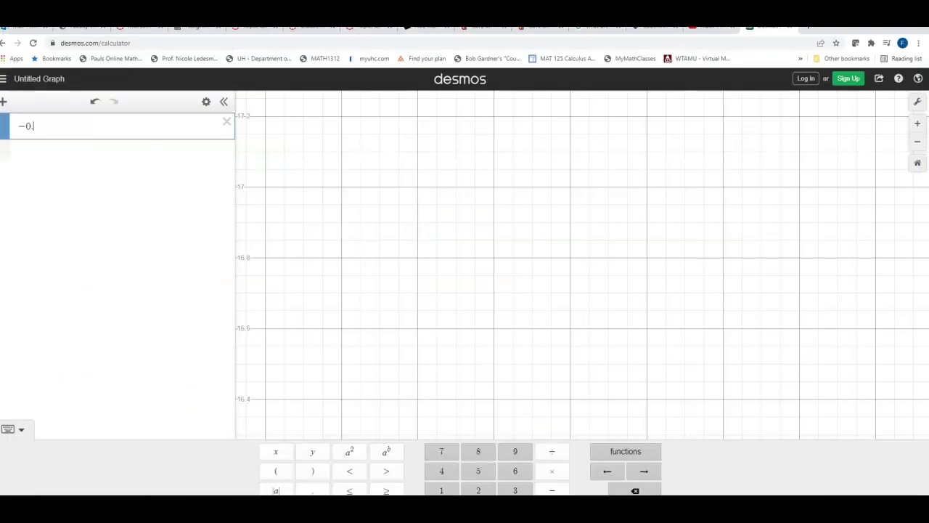
{"action": "left_click", "coordinate": [81, 262]}
{"action": "type", "text": "559x"}
{"action": "left_click", "coordinate": [177, 134]}
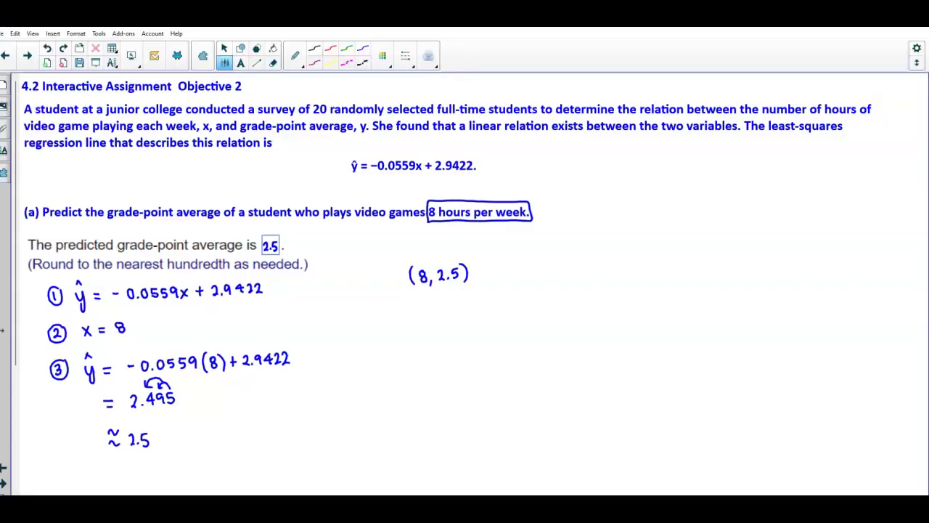
{"action": "left_click", "coordinate": [133, 130]}
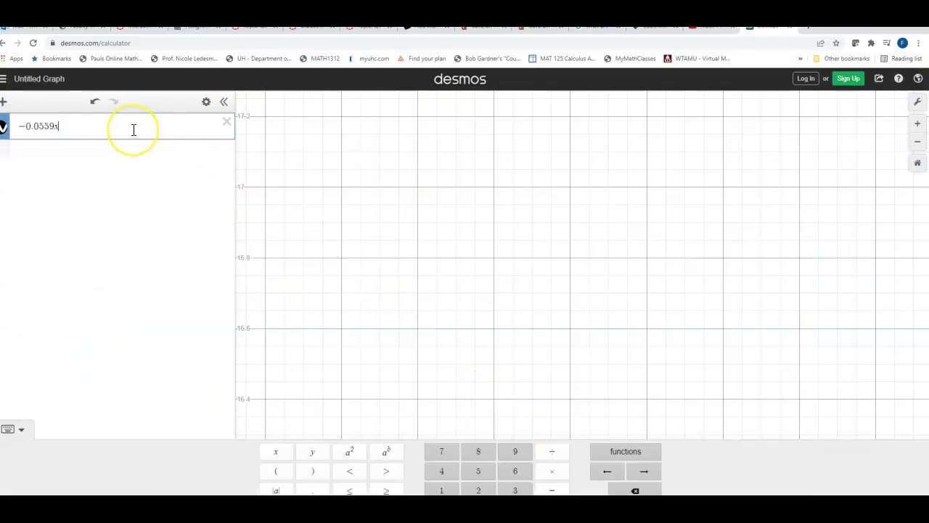
{"action": "type", "text": "+ 2.9422"}
Step: Complete the line −0.0559x + 2.9422 and zoom out to locate its graph
{"action": "left_click", "coordinate": [159, 198]}
{"action": "scroll", "coordinate": [411, 319], "scroll_direction": "down", "scroll_amount": 5}
{"action": "left_click_drag", "start_coordinate": [478, 301], "coordinate": [486, 289]}
{"action": "scroll", "coordinate": [368, 362], "scroll_direction": "down", "scroll_amount": 5}
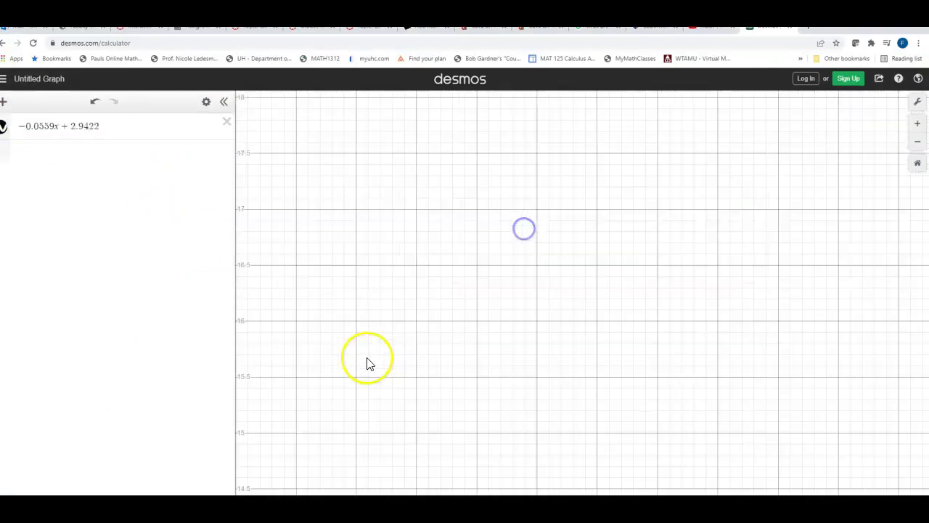
{"action": "scroll", "coordinate": [366, 370], "scroll_direction": "down", "scroll_amount": 10}
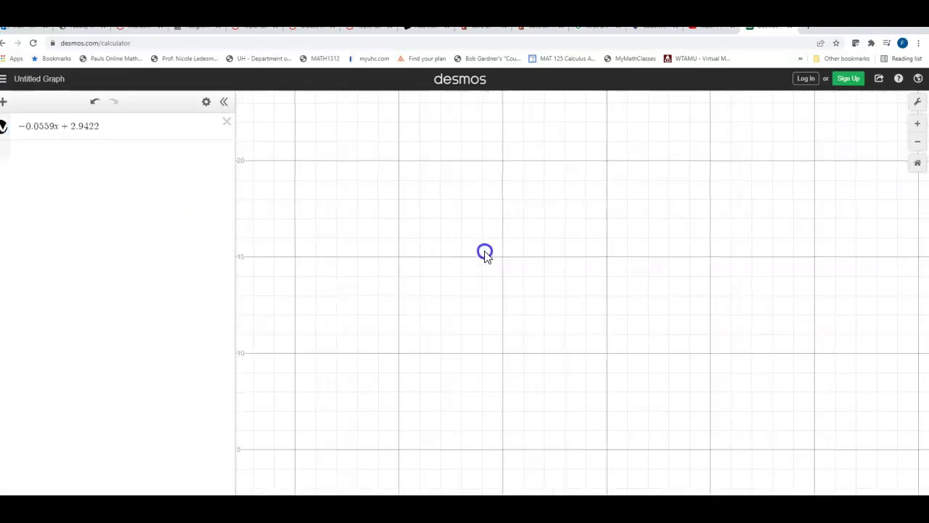
{"action": "left_click_drag", "start_coordinate": [408, 333], "coordinate": [559, 190]}
{"action": "scroll", "coordinate": [317, 300], "scroll_direction": "up", "scroll_amount": 2}
Step: Centre the origin in view, inspect the regression line, and return to its row
{"action": "left_click", "coordinate": [344, 248]}
{"action": "scroll", "coordinate": [433, 321], "scroll_direction": "down", "scroll_amount": 4}
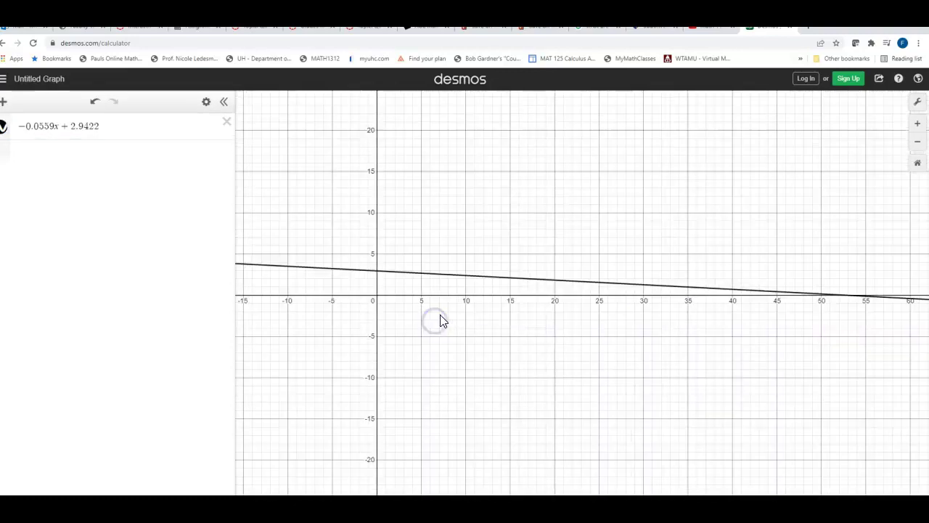
{"action": "left_click_drag", "start_coordinate": [441, 355], "coordinate": [463, 373]}
{"action": "scroll", "coordinate": [406, 370], "scroll_direction": "up", "scroll_amount": 3}
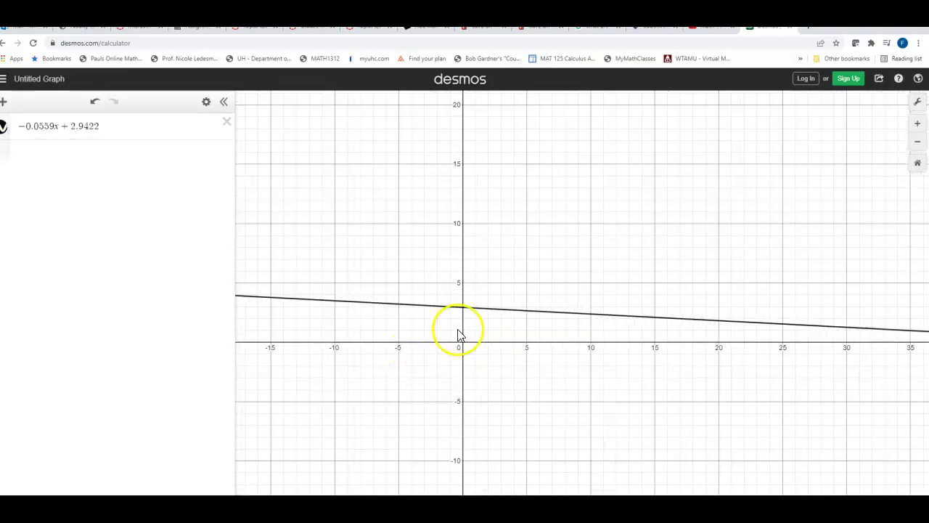
{"action": "left_click", "coordinate": [473, 312]}
{"action": "left_click", "coordinate": [444, 328]}
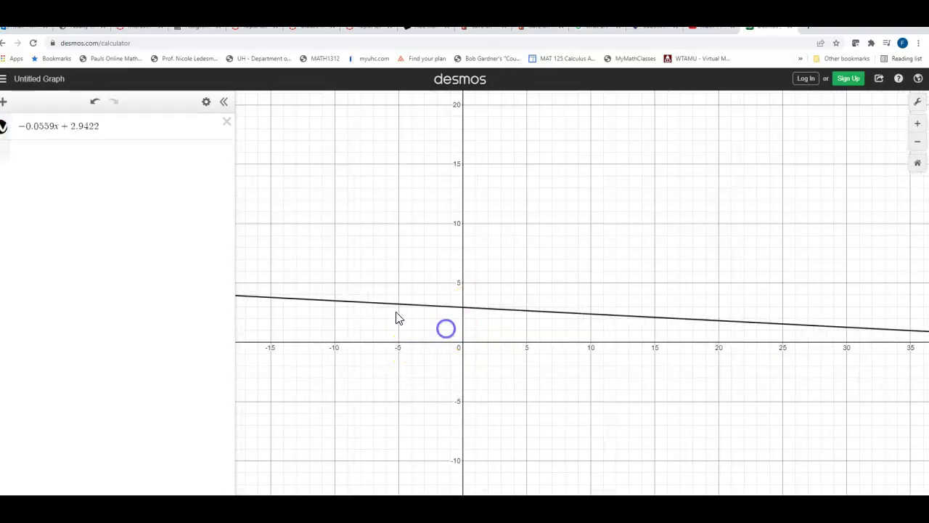
{"action": "left_click", "coordinate": [129, 125]}
Step: Add the point (8, 2.5) as a new Desmos expression
{"action": "key", "text": "Return"}
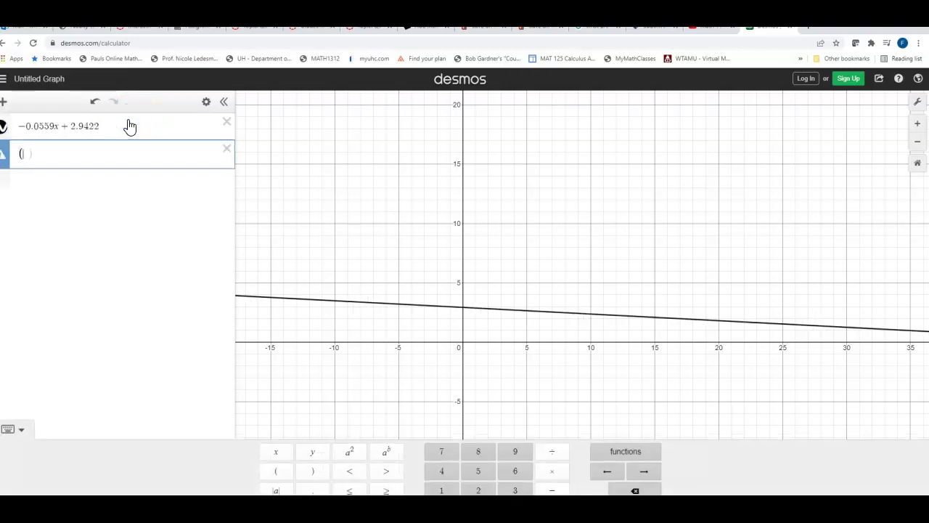
{"action": "type", "text": "(8.2"}
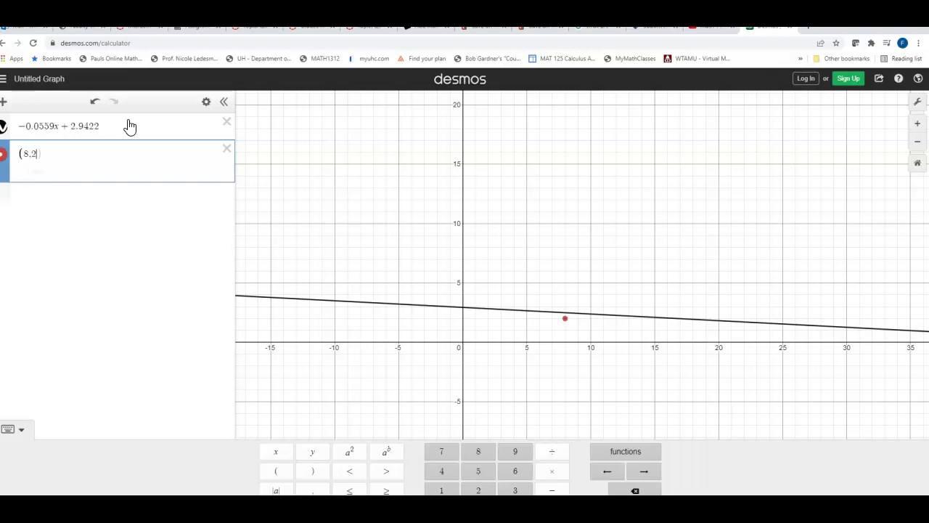
{"action": "left_click", "coordinate": [176, 258]}
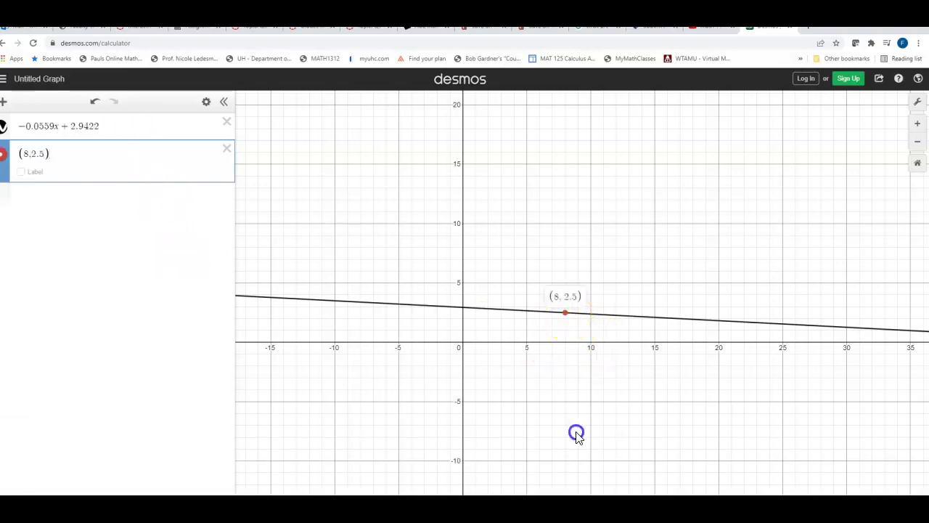
Step: Capture a rectangle of the graph with SMART Capture and send it to the notebook page
{"action": "left_click", "coordinate": [467, 319]}
{"action": "left_click", "coordinate": [430, 286]}
{"action": "left_click_drag", "start_coordinate": [411, 274], "coordinate": [654, 376]}
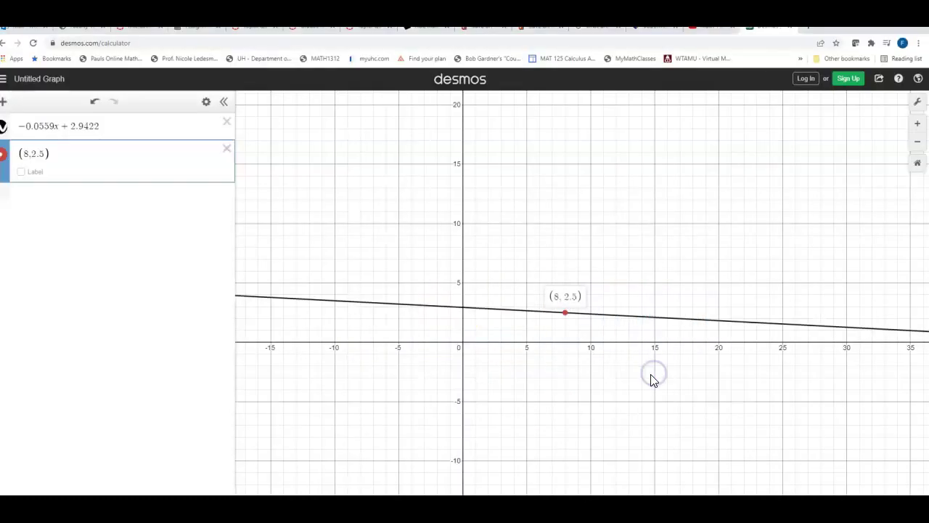
{"action": "left_click", "coordinate": [481, 315]}
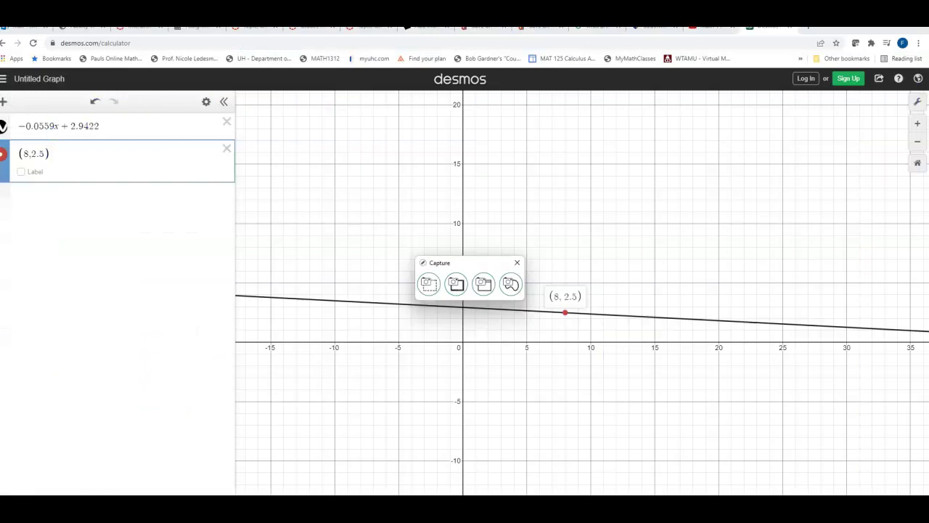